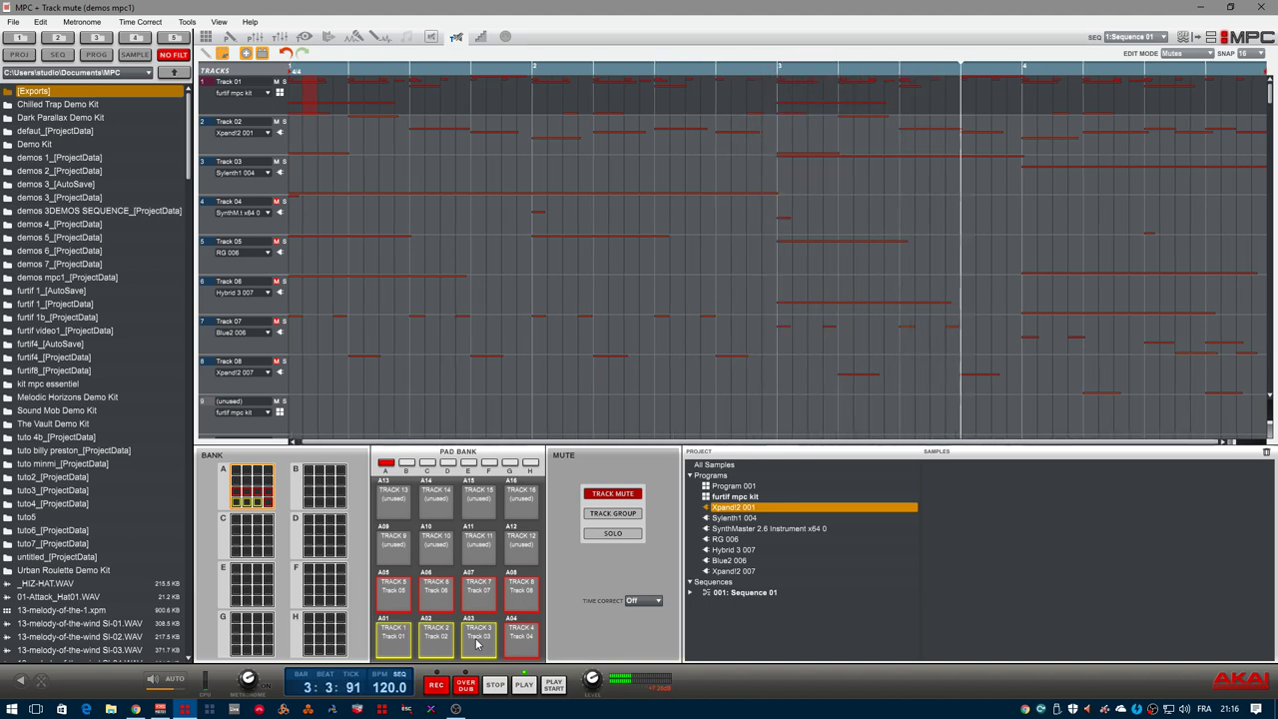
Step: Unmute Tracks 06 and 08 during playback, and switch Track 07's mute off and back on
{"action": "left_click", "coordinate": [532, 592]}
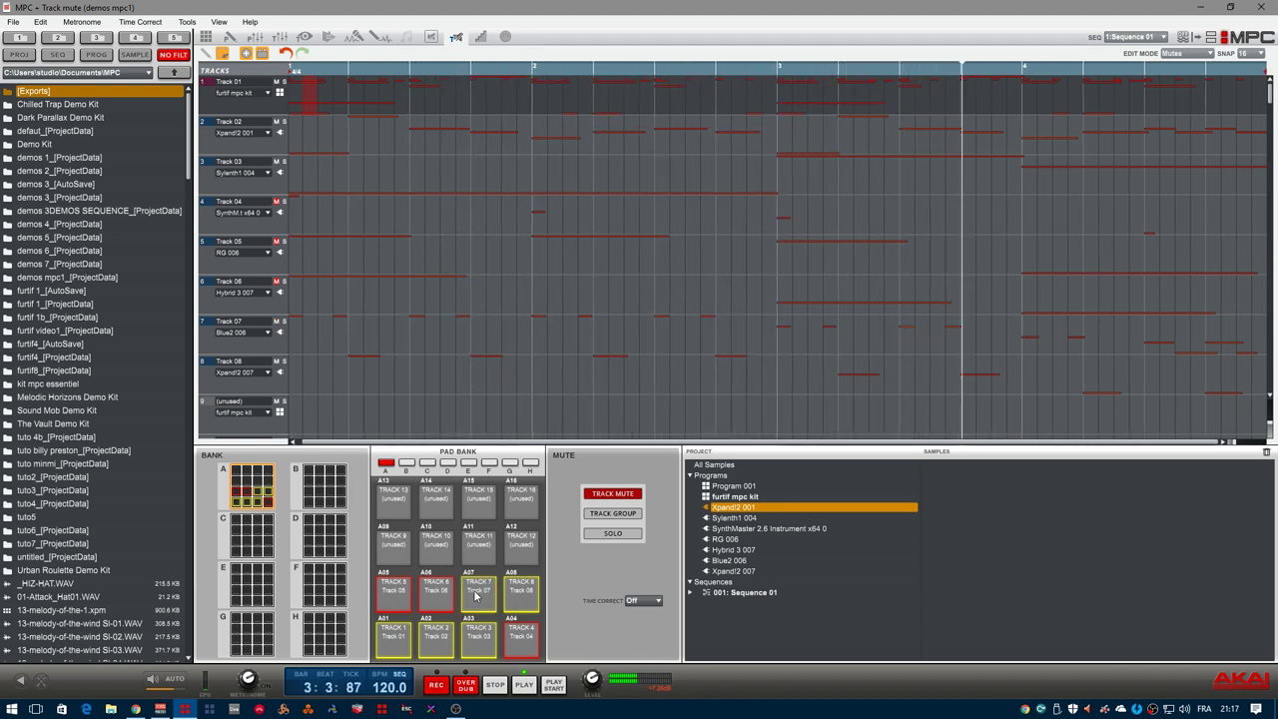
{"action": "left_click", "coordinate": [436, 591]}
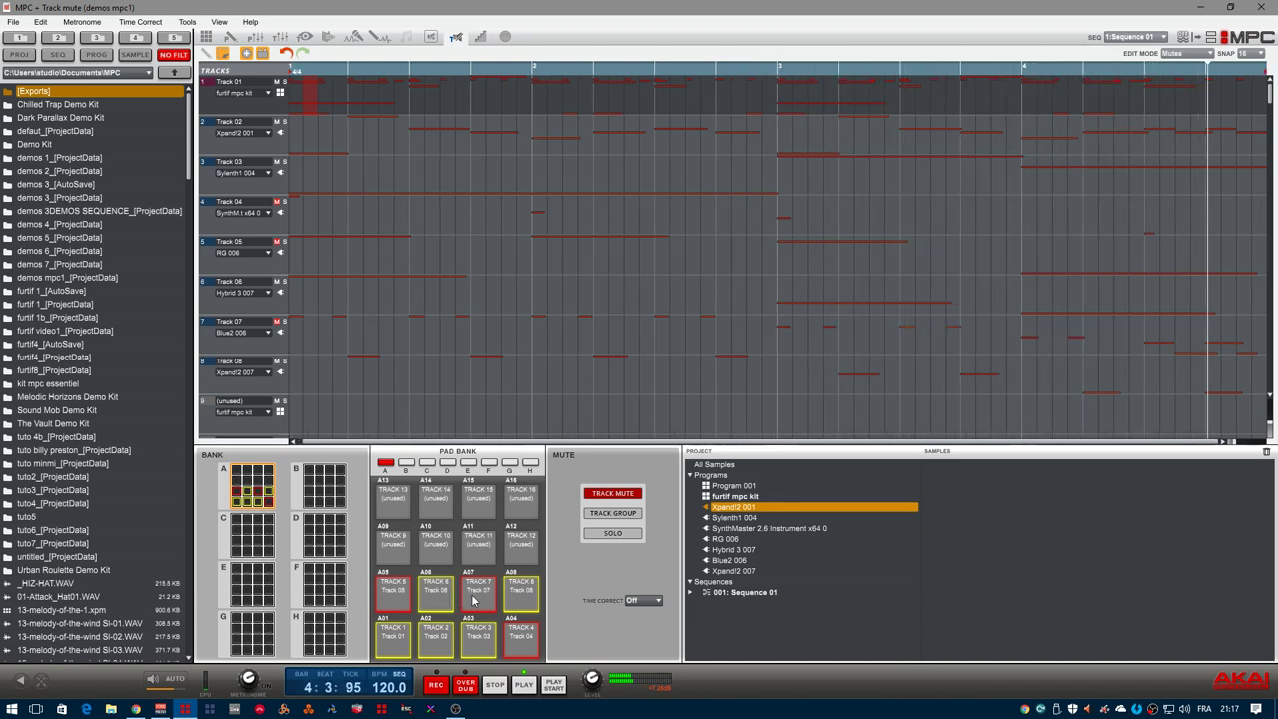
{"action": "left_click", "coordinate": [473, 599]}
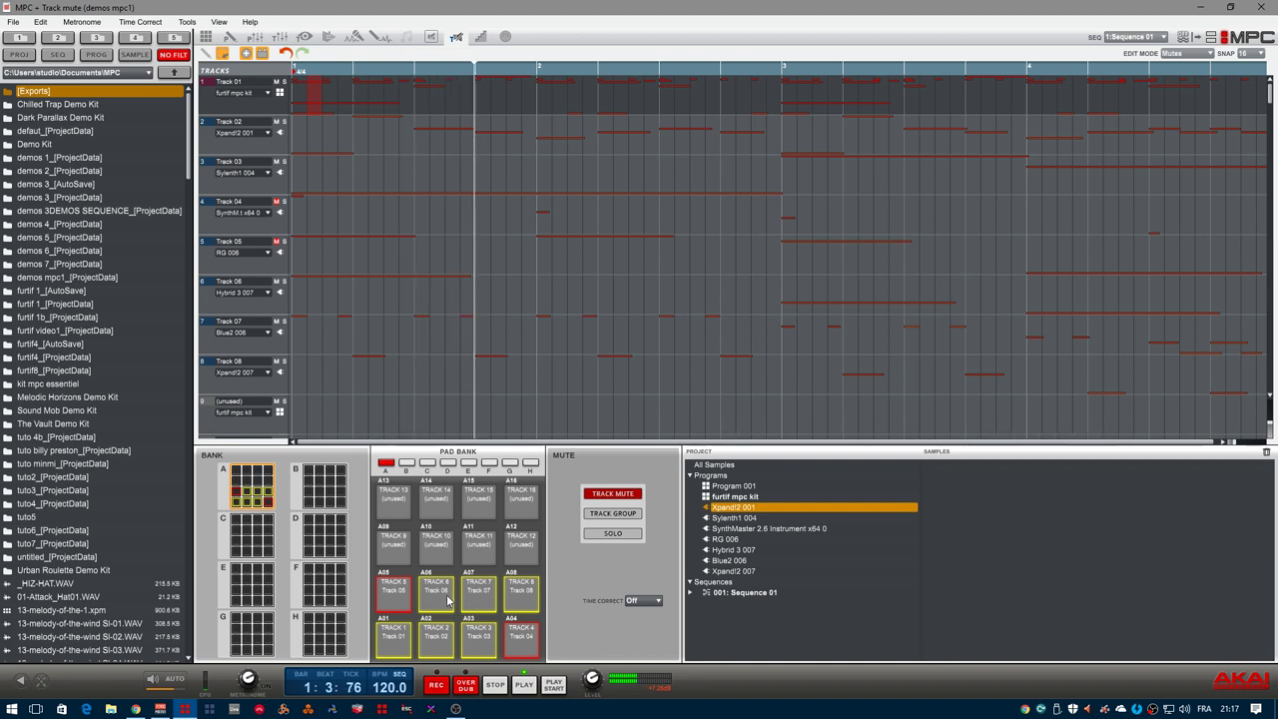
{"action": "left_click", "coordinate": [482, 597]}
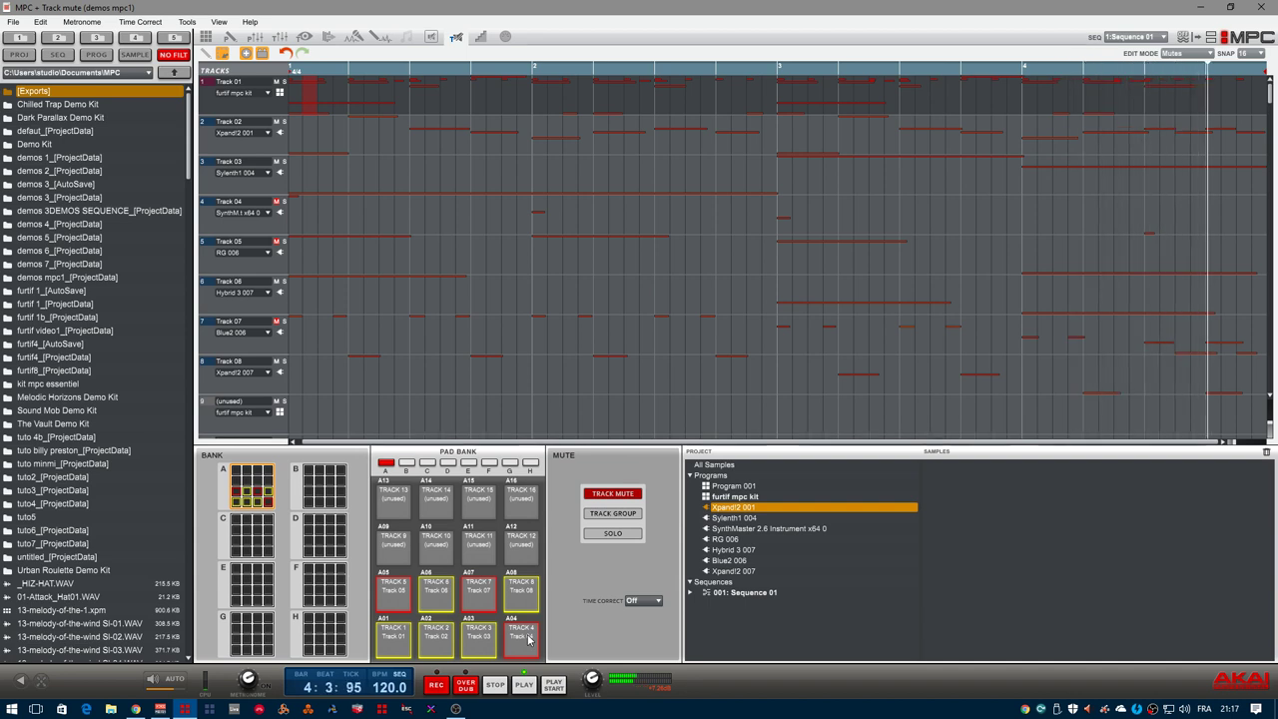
Step: Unmute Tracks 04, 05 and 07, and mute Tracks 06 and 08 while the sequence plays
{"action": "left_click", "coordinate": [529, 639]}
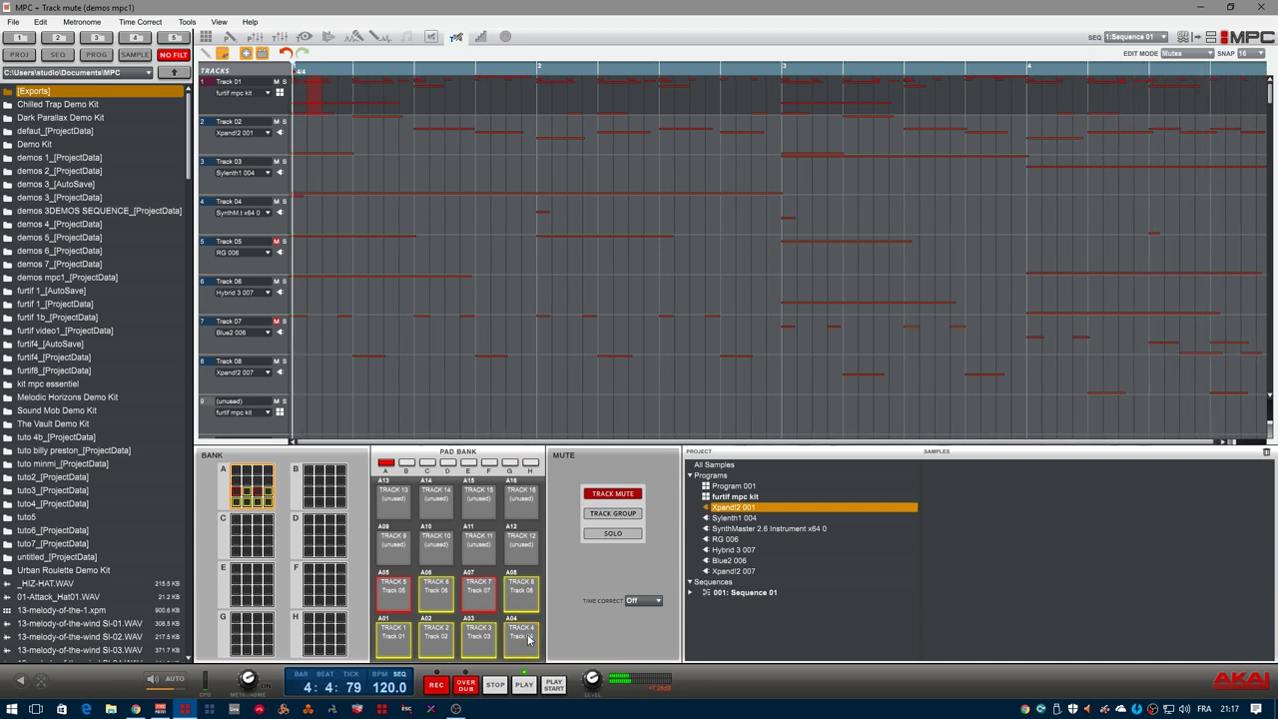
{"action": "left_click", "coordinate": [435, 595]}
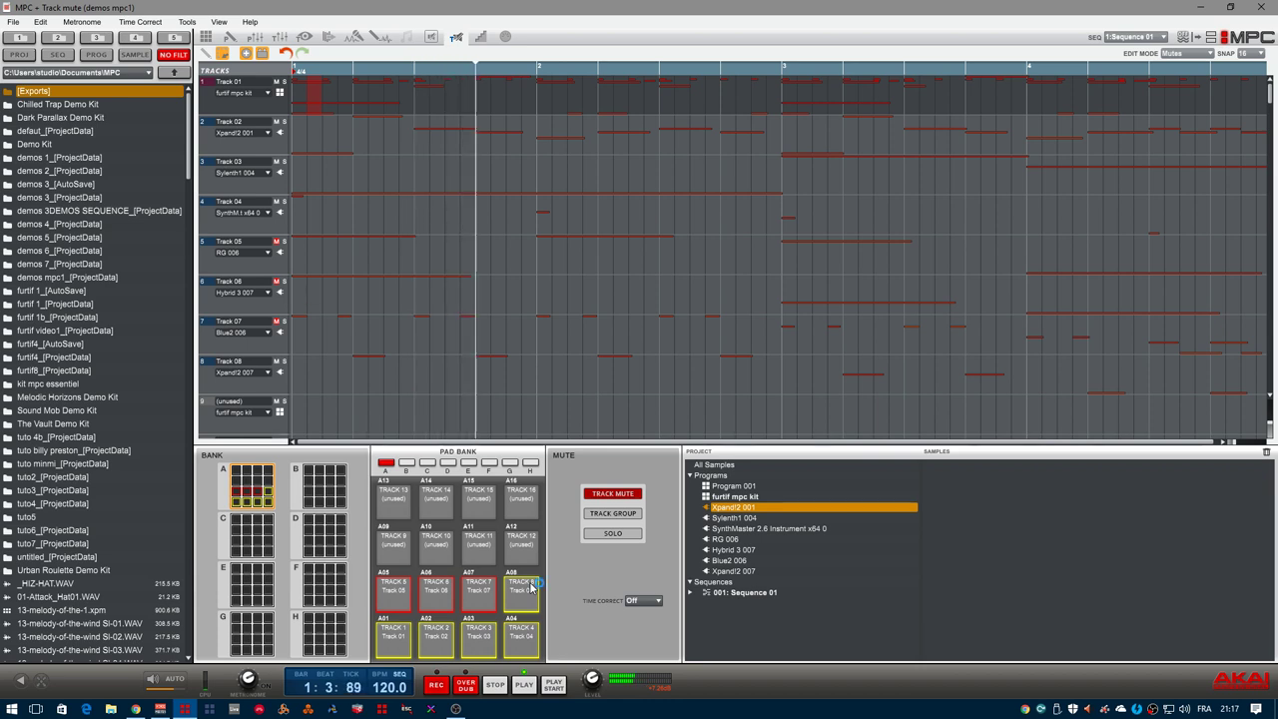
{"action": "left_click", "coordinate": [399, 592]}
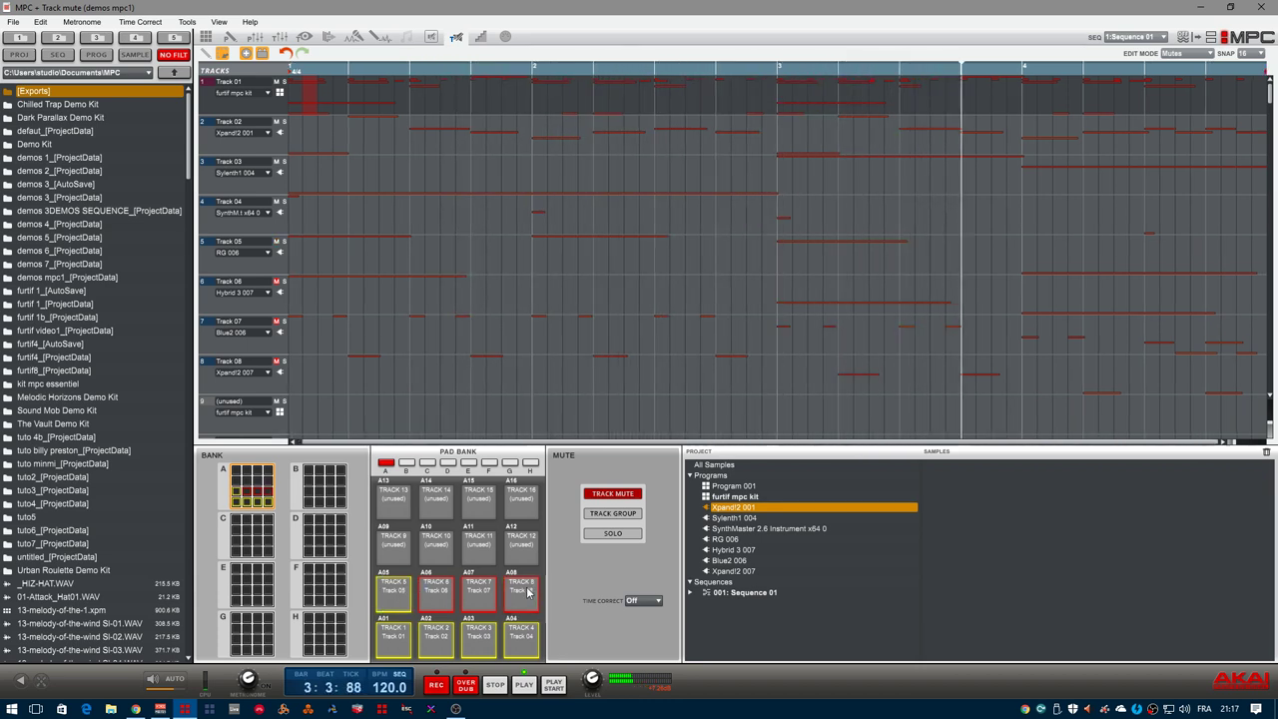
{"action": "left_click", "coordinate": [480, 595]}
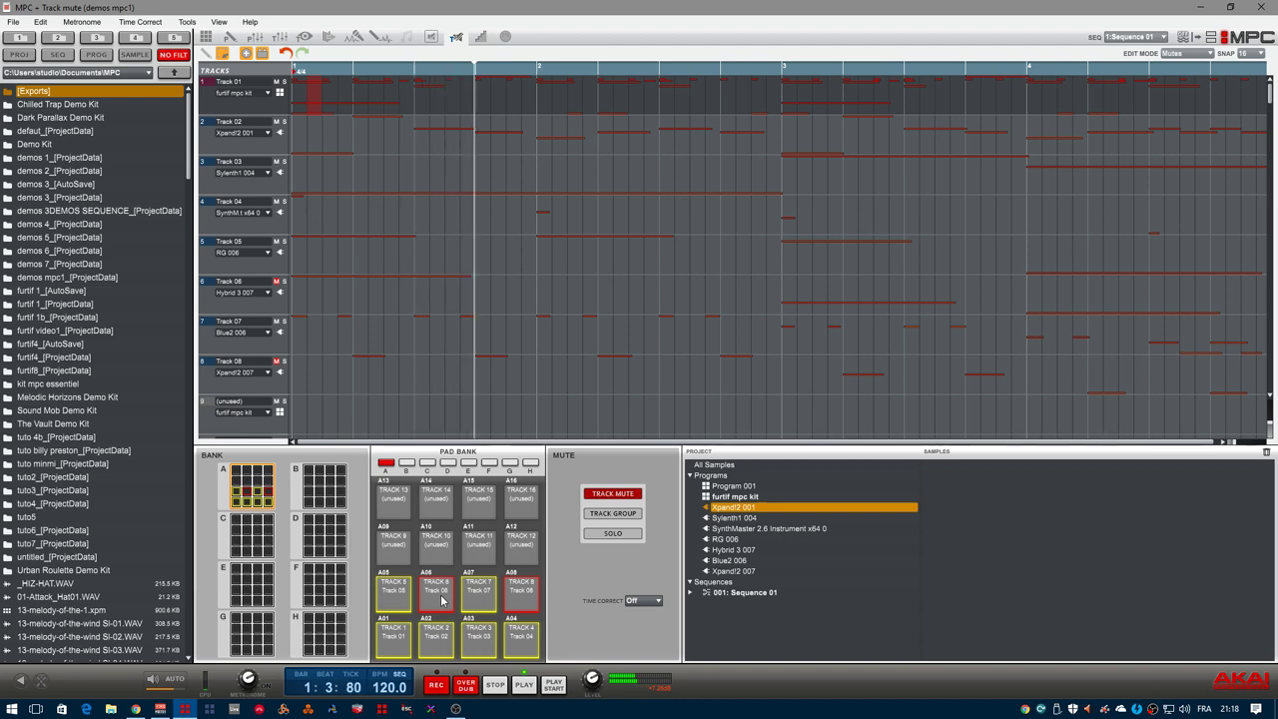
Step: View the channel mixer briefly, and unmute Tracks 06 and 08 in track mute mode
{"action": "left_click", "coordinate": [279, 38]}
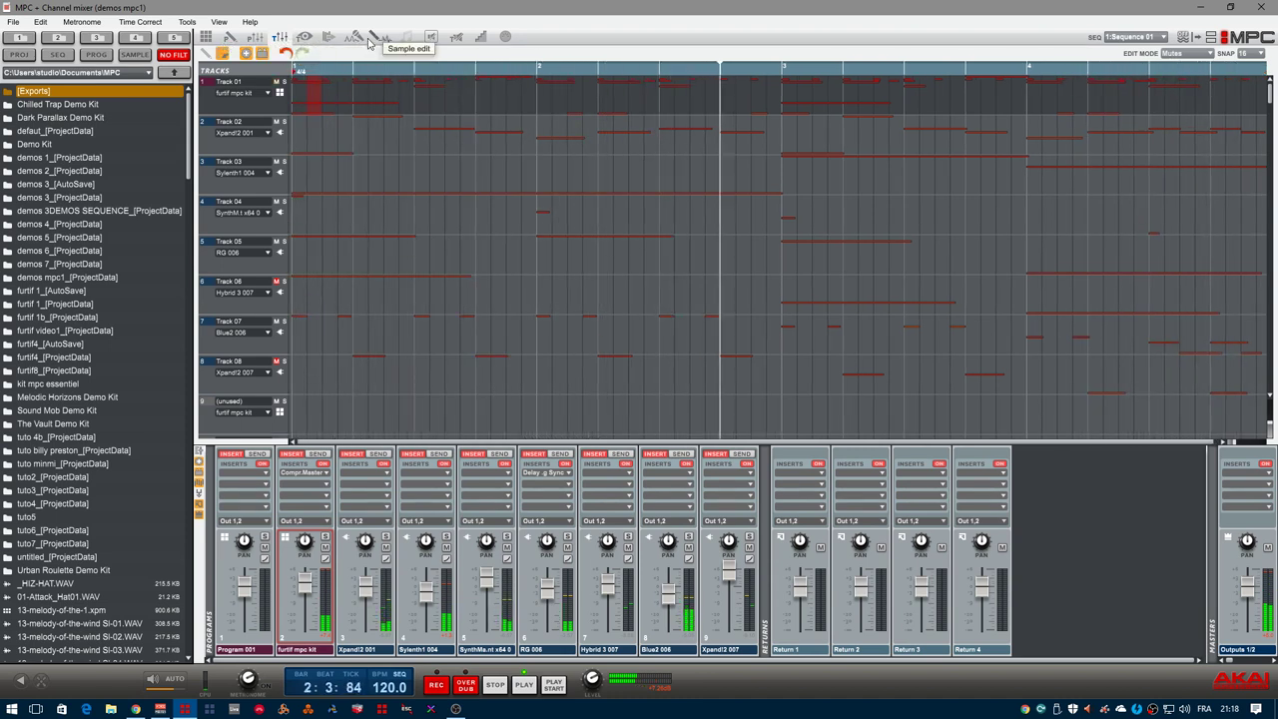
{"action": "left_click", "coordinate": [455, 37]}
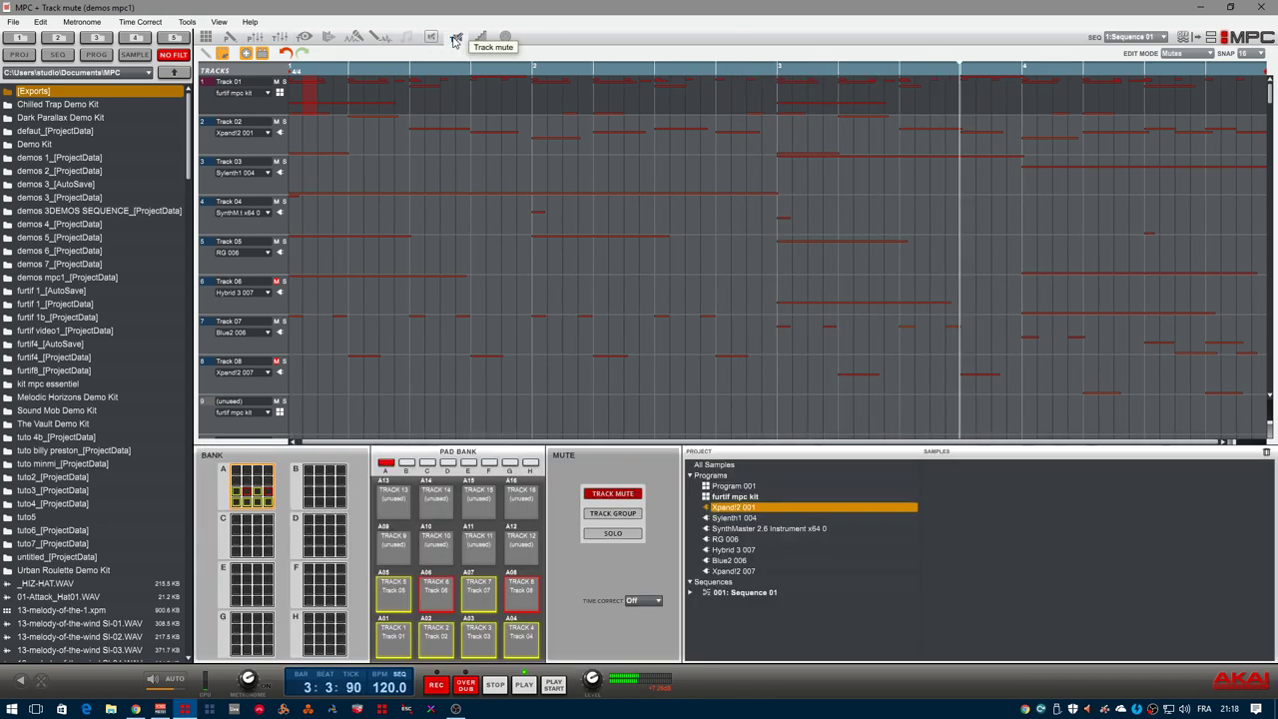
{"action": "left_click", "coordinate": [442, 596]}
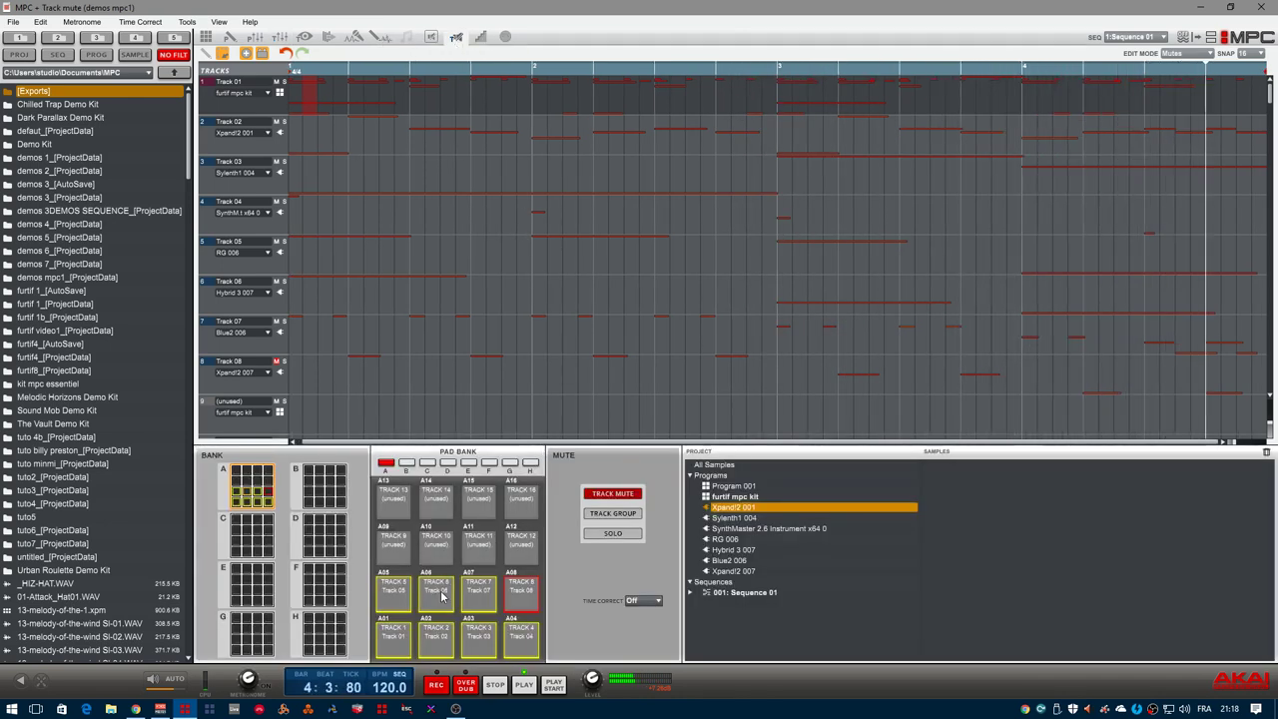
{"action": "left_click", "coordinate": [519, 597]}
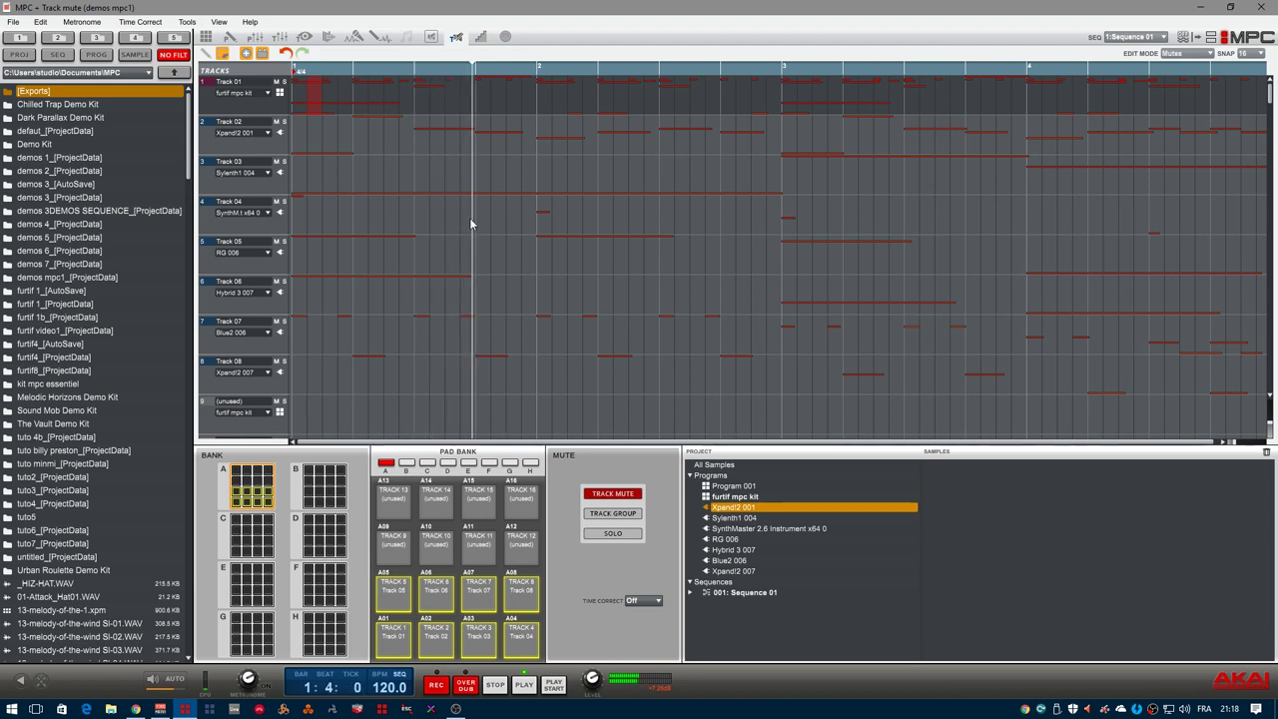
Step: Look through the channel mixer, the expansions browser and main mode, and return to track mute mode
{"action": "left_click", "coordinate": [282, 37]}
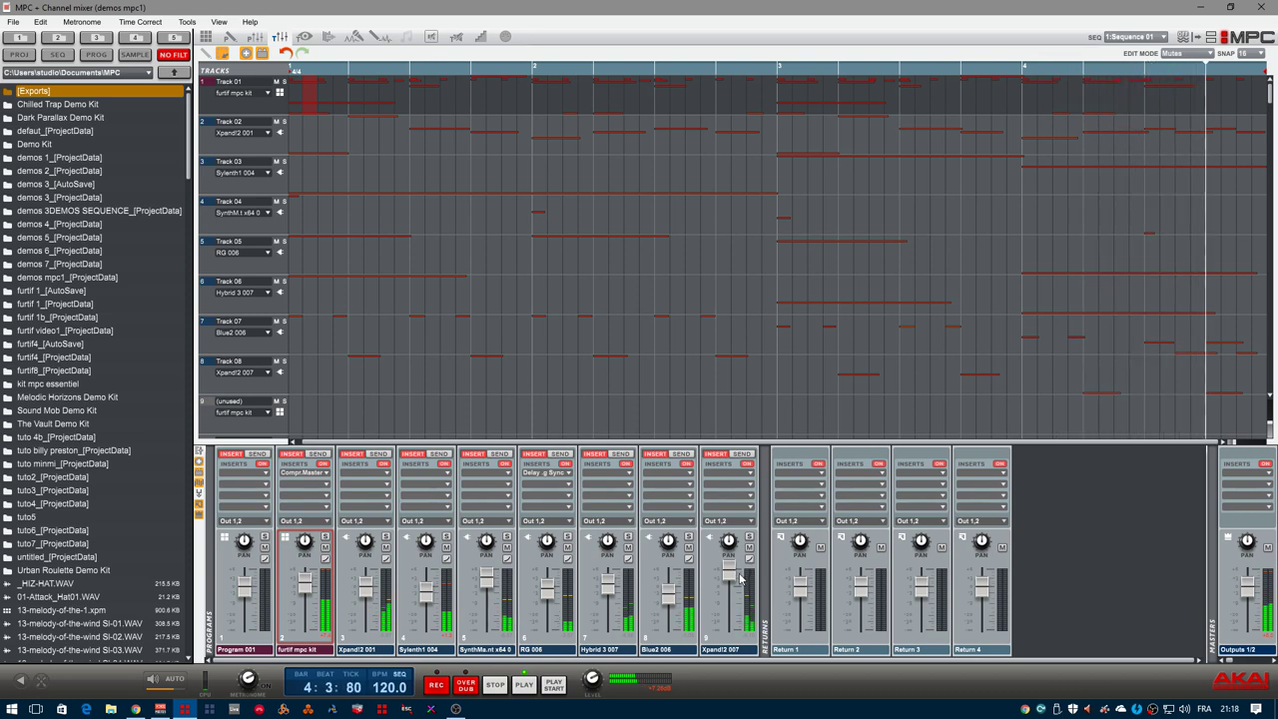
{"action": "left_click", "coordinate": [41, 683]}
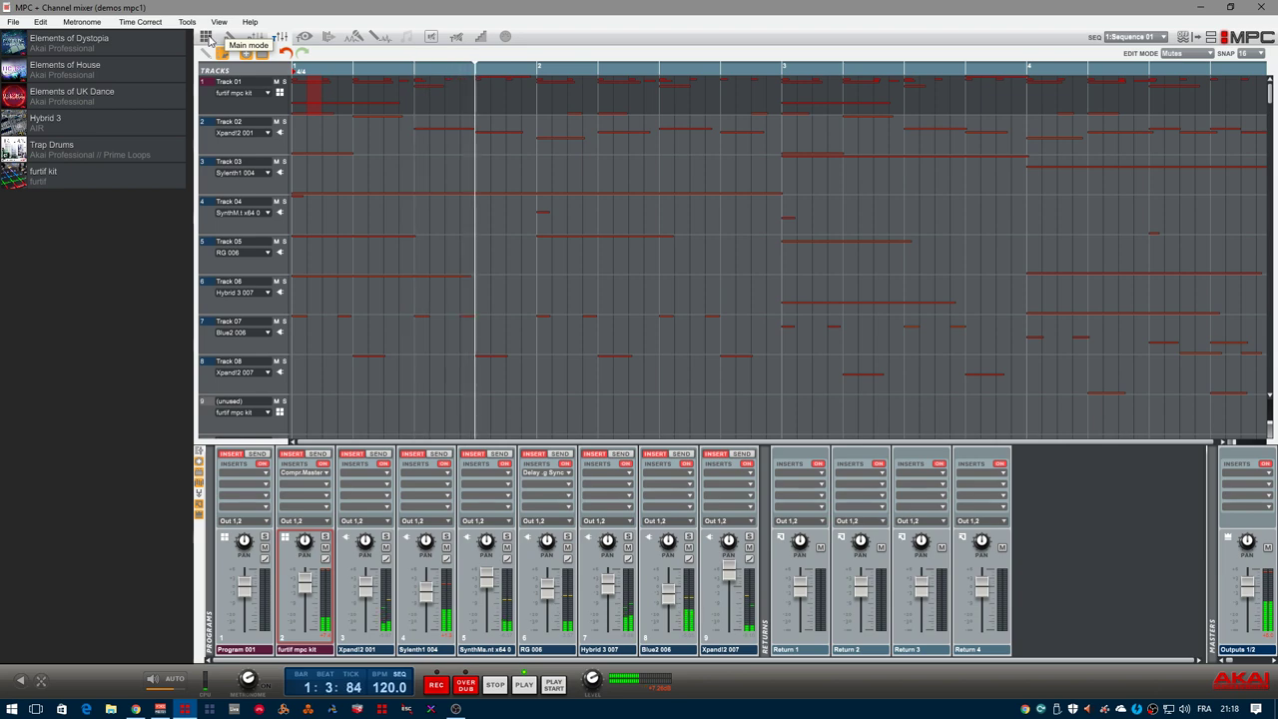
{"action": "left_click", "coordinate": [207, 39]}
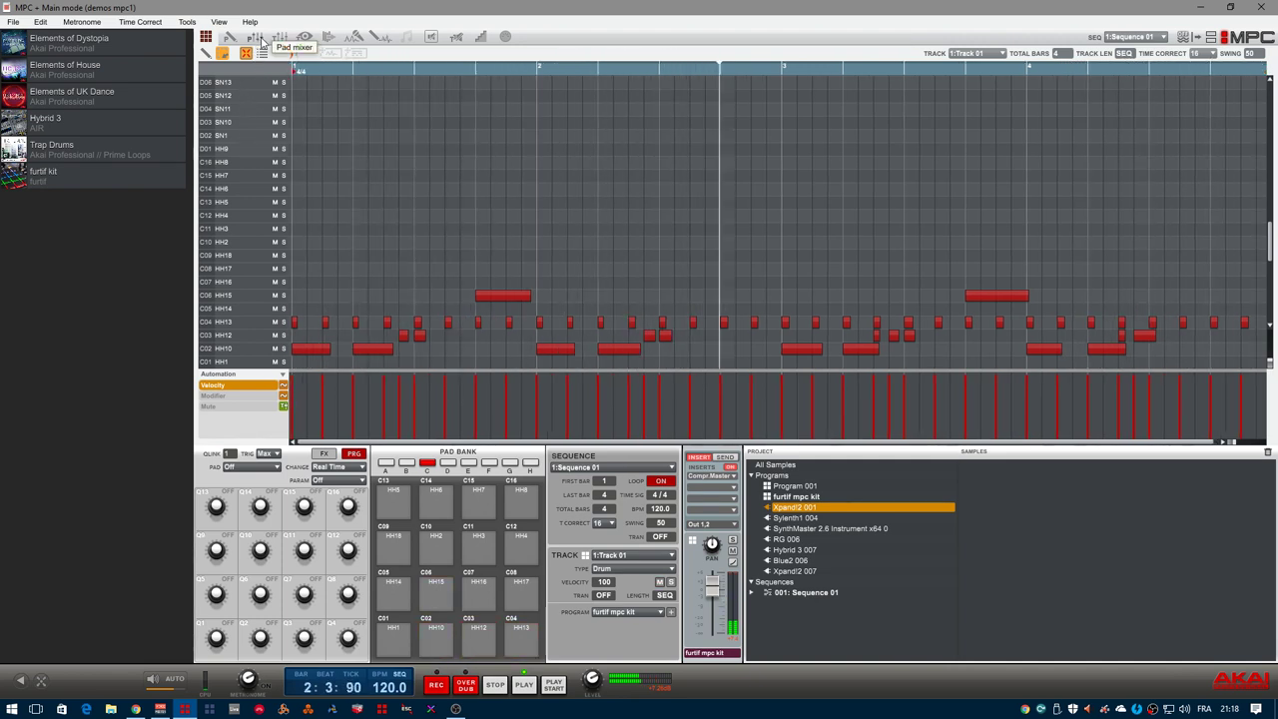
{"action": "left_click", "coordinate": [459, 37]}
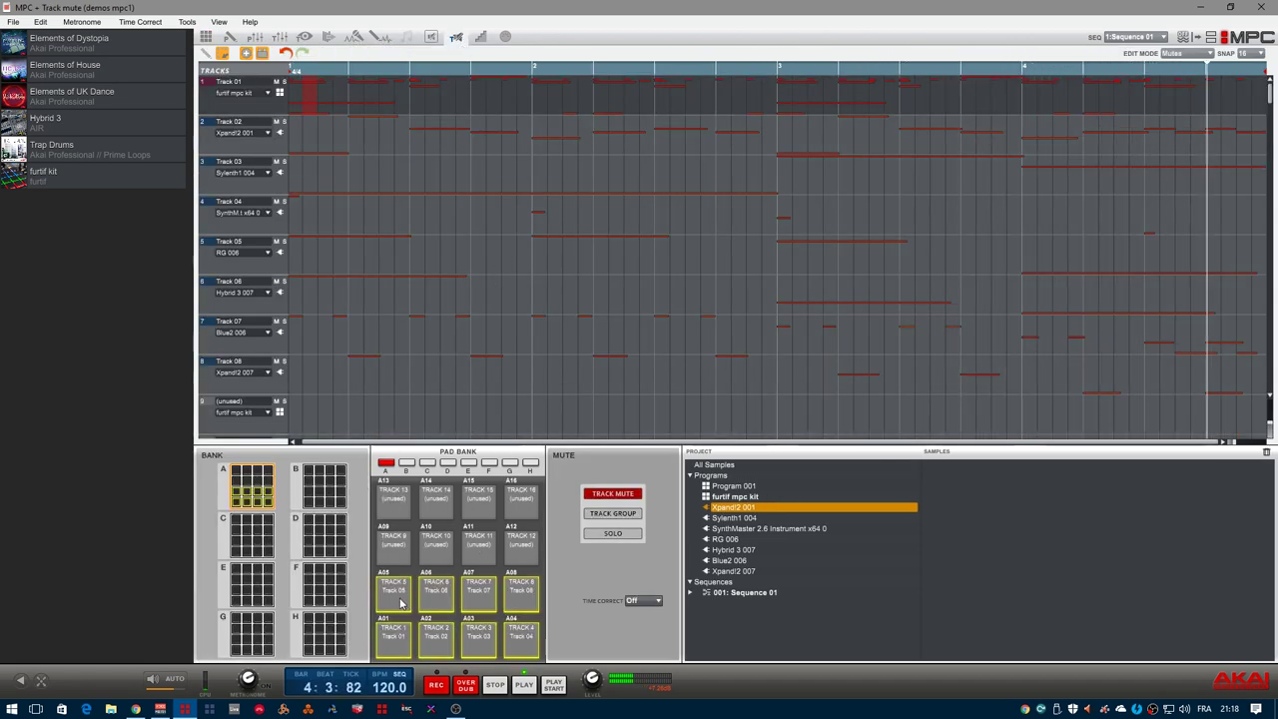
Step: Mute Tracks 03, 04, 05, 06 and 08, and switch Track 07's mute on and back off
{"action": "key", "text": "a"}
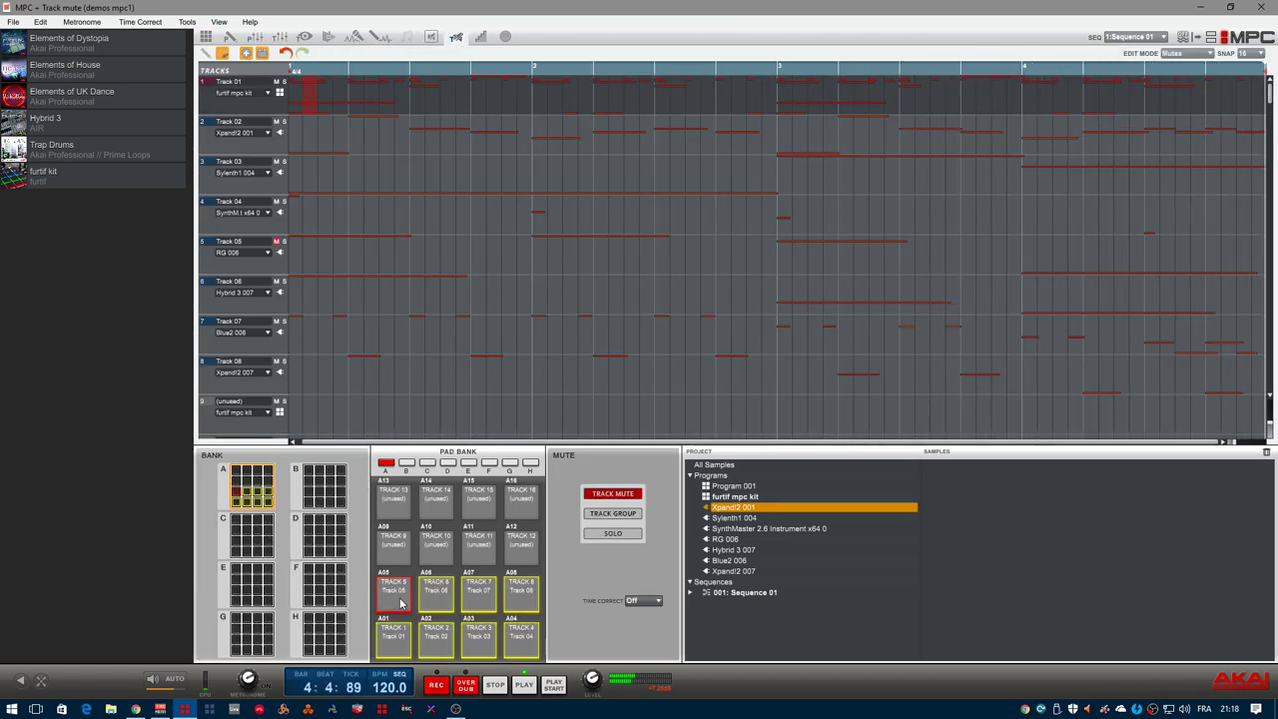
{"action": "left_click", "coordinate": [476, 596]}
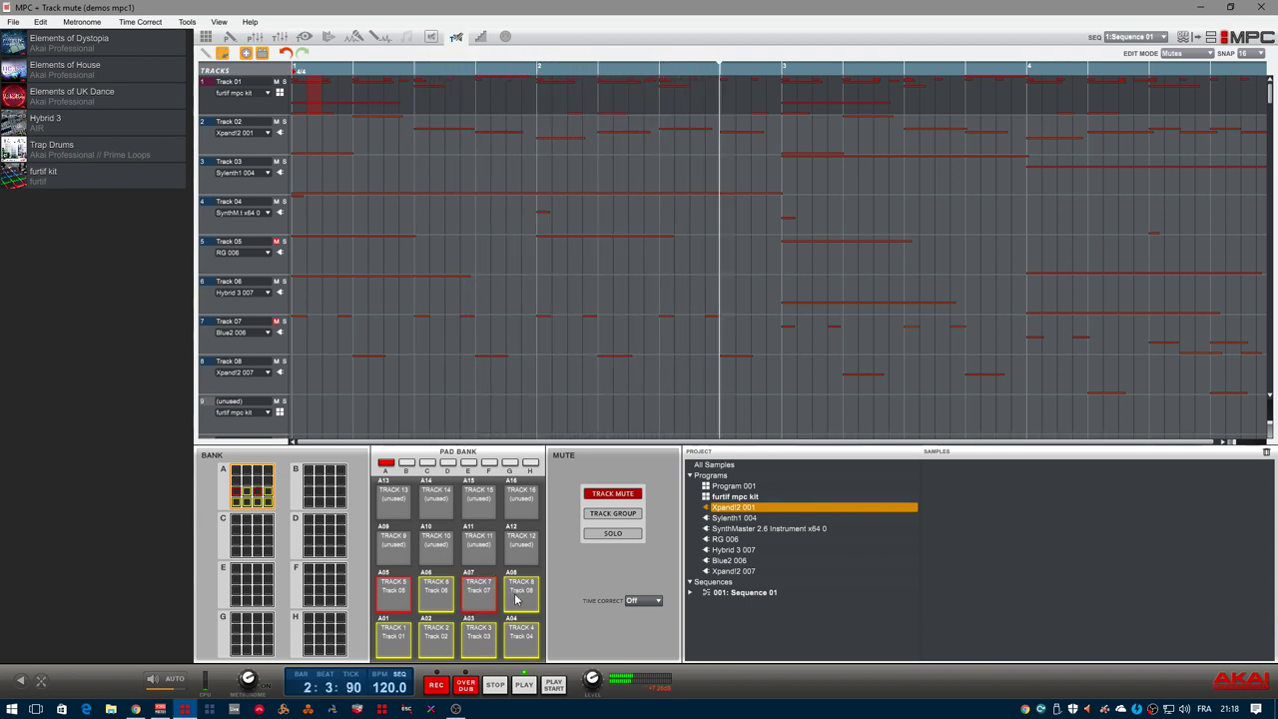
{"action": "left_click", "coordinate": [506, 596]}
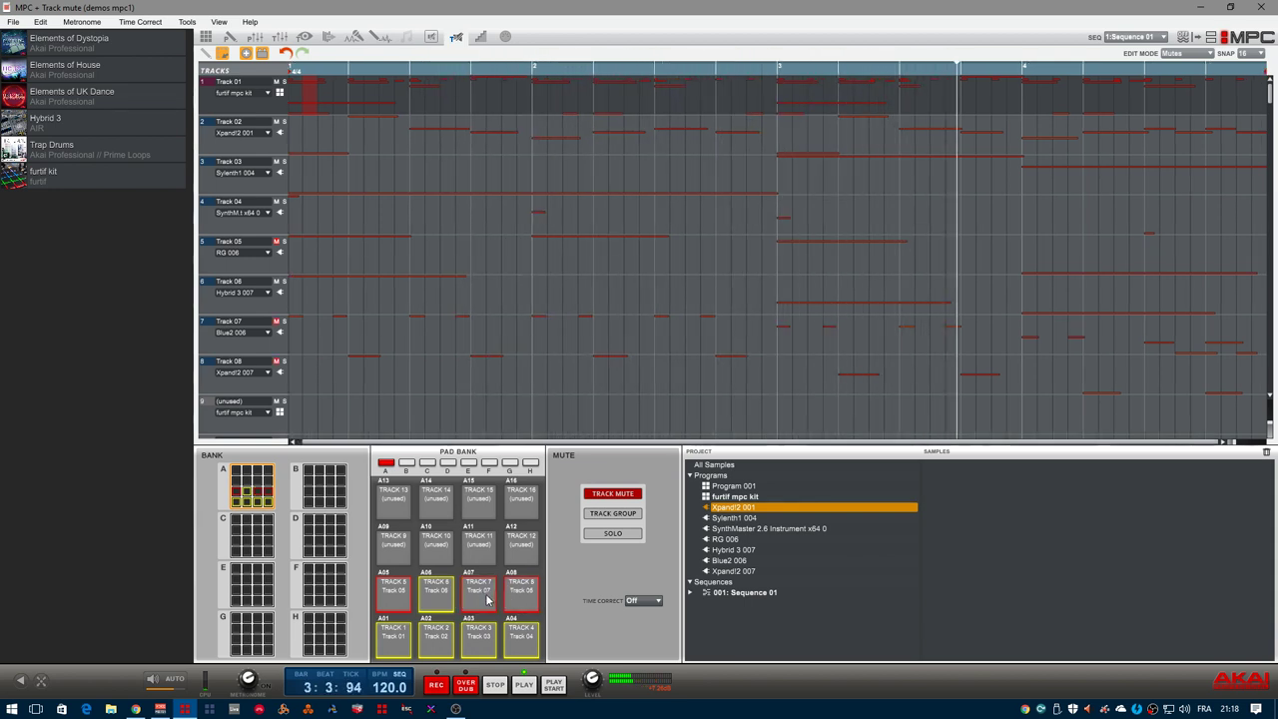
{"action": "left_click", "coordinate": [483, 597]}
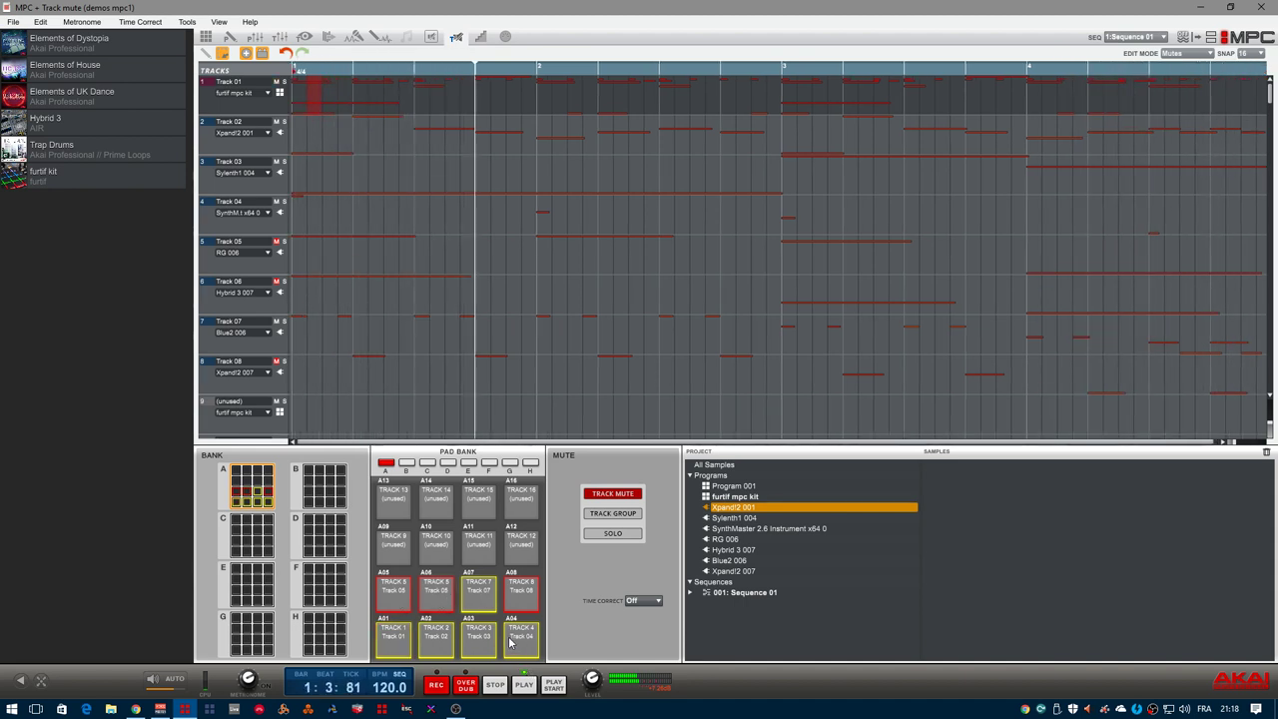
{"action": "left_click", "coordinate": [517, 642]}
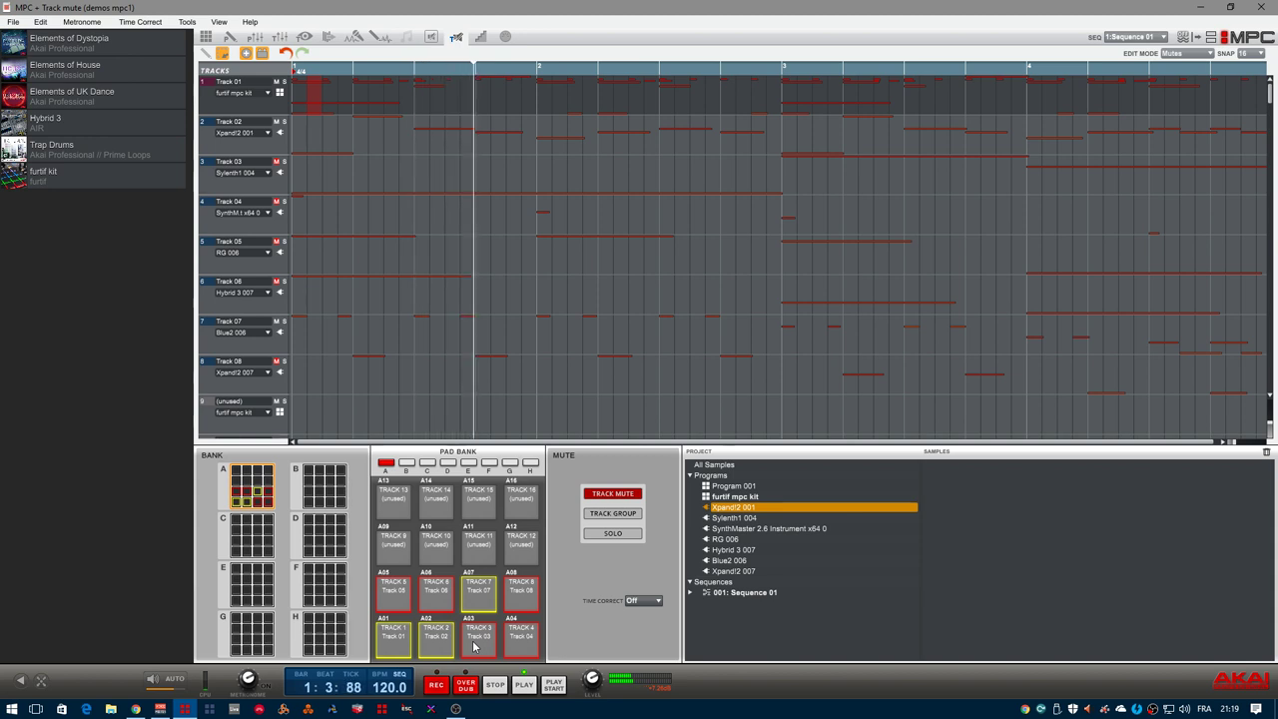
Step: Switch Track 01's mute on and off several times, leaving it unmuted, and unmute Track 03
{"action": "left_click", "coordinate": [401, 653]}
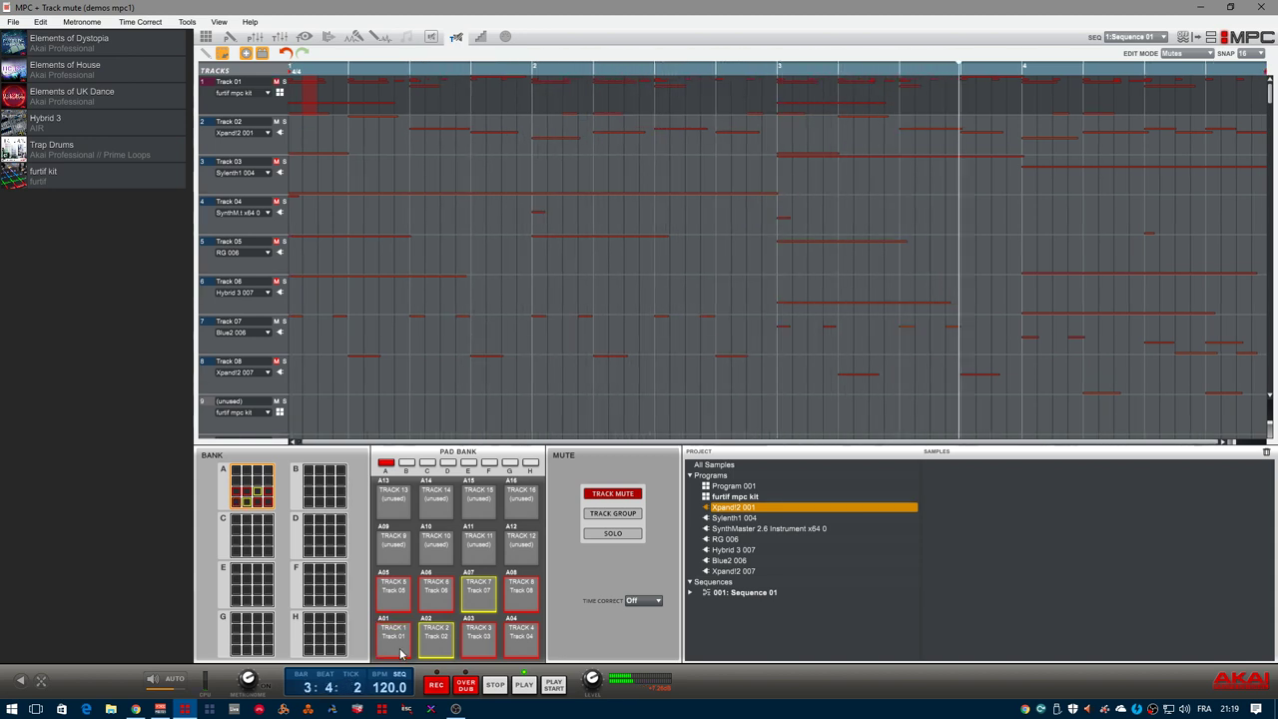
{"action": "left_click", "coordinate": [401, 653]}
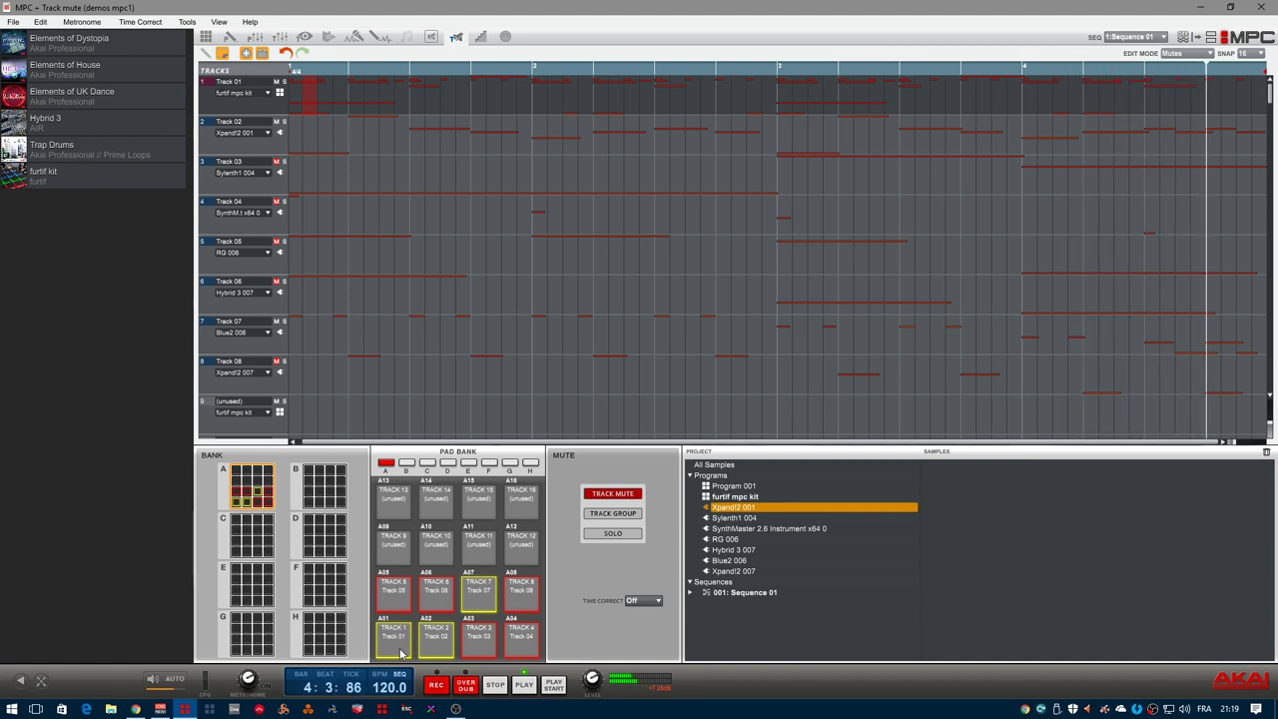
{"action": "left_click", "coordinate": [400, 653]}
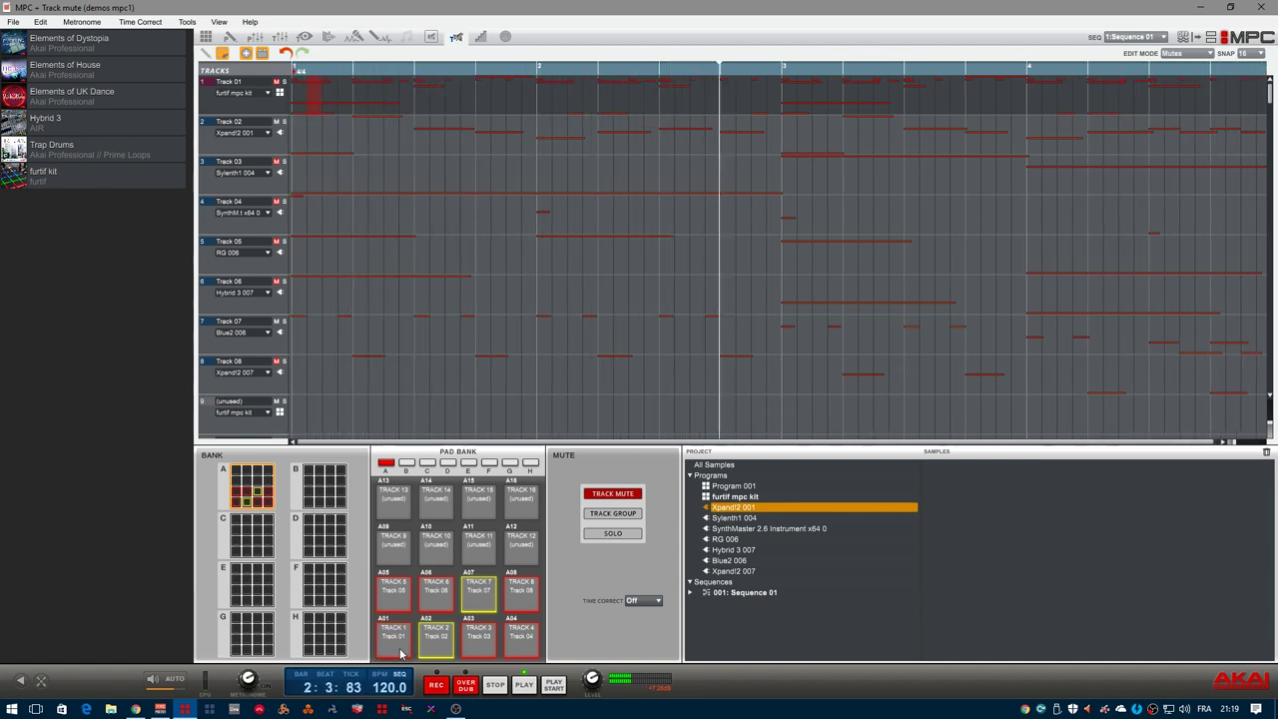
{"action": "left_click", "coordinate": [400, 654]}
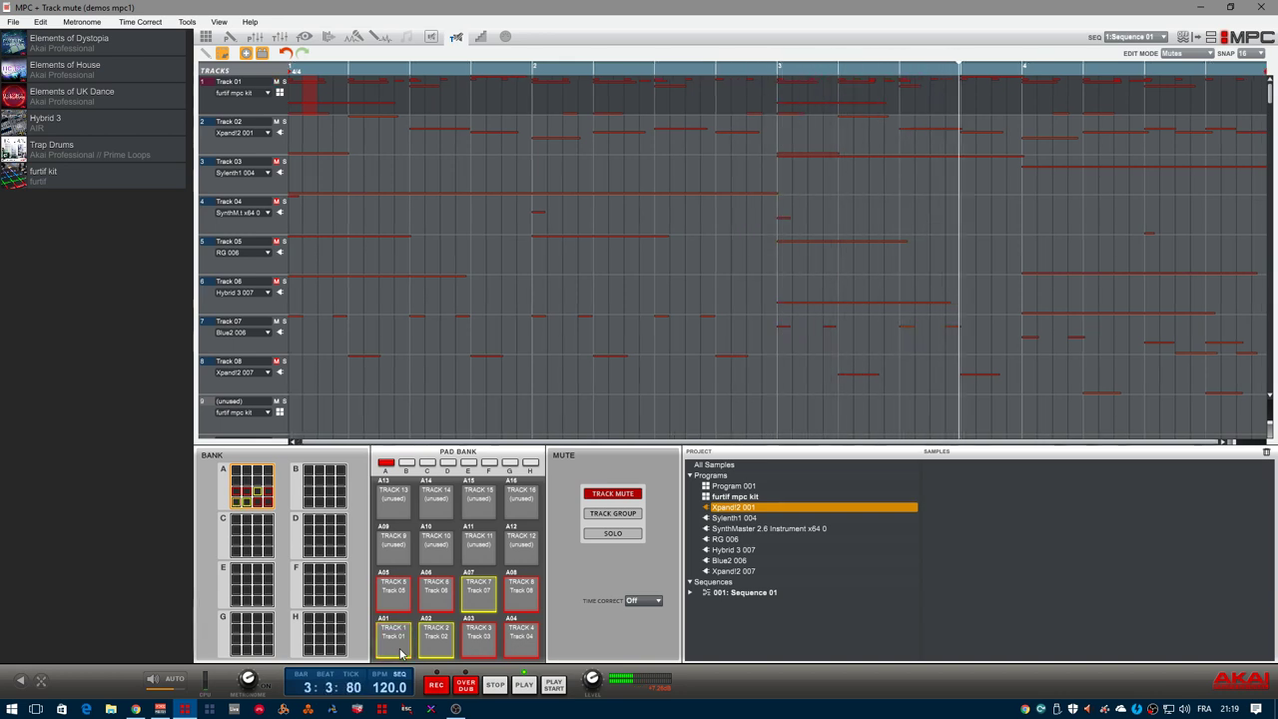
{"action": "left_click", "coordinate": [400, 653]}
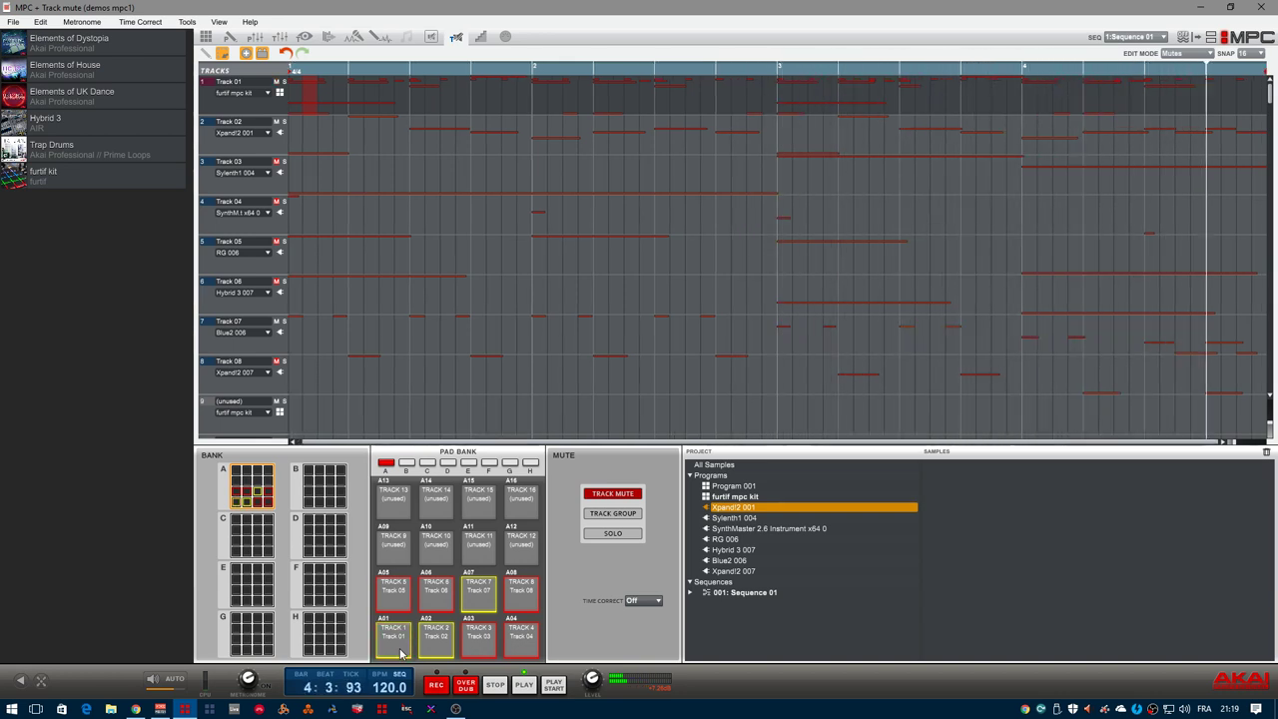
{"action": "left_click", "coordinate": [401, 653]}
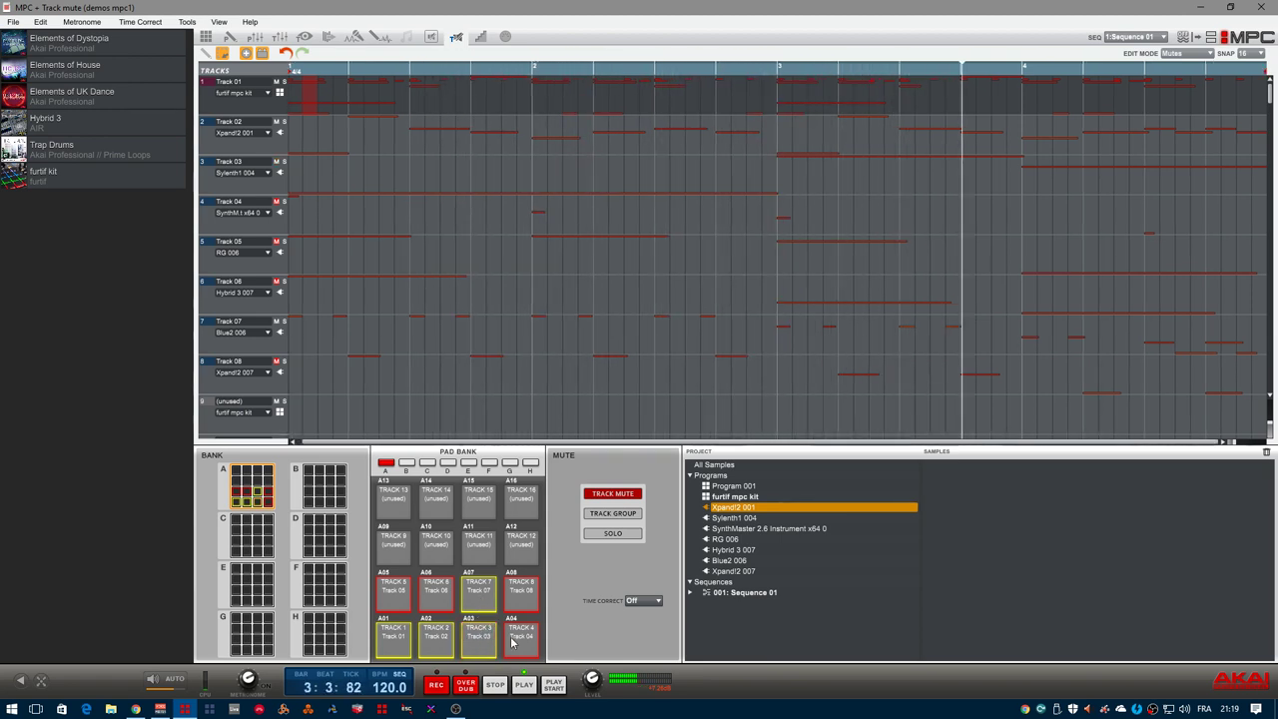
Step: Unmute Tracks 04, 05, 06 and 08, and mute Track 07
{"action": "left_click", "coordinate": [517, 635]}
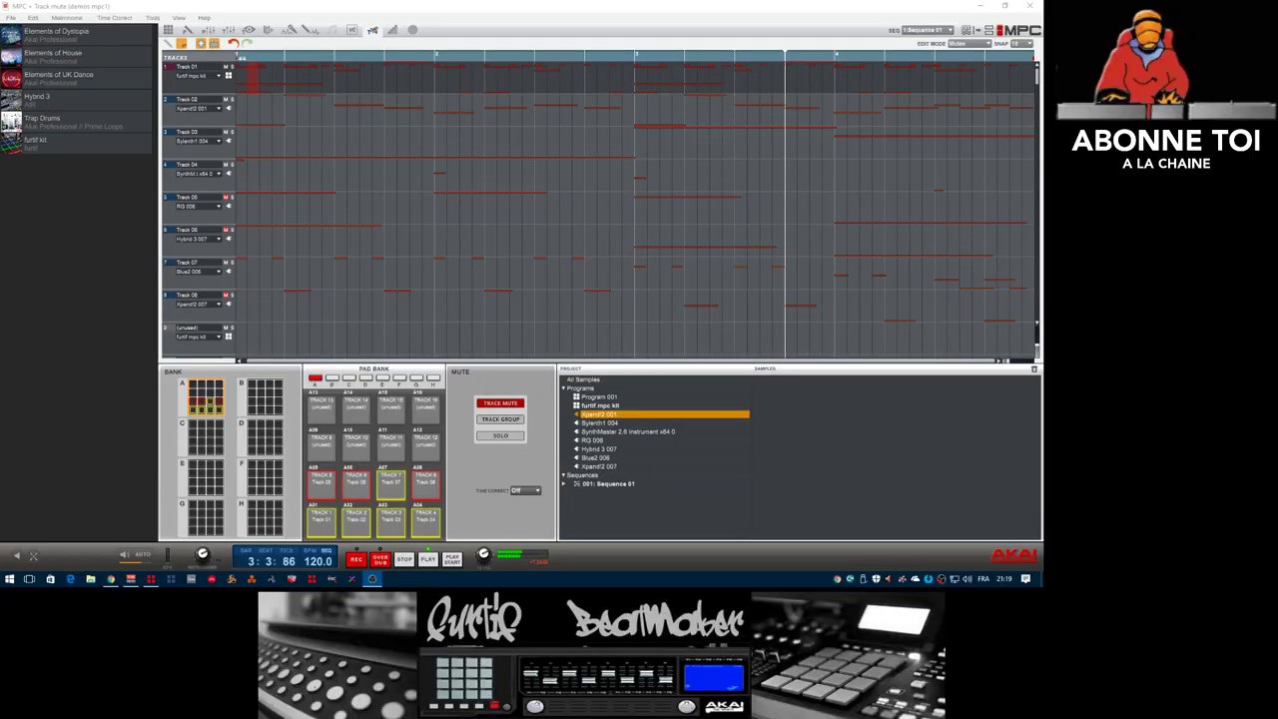
{"action": "left_click", "coordinate": [318, 482]}
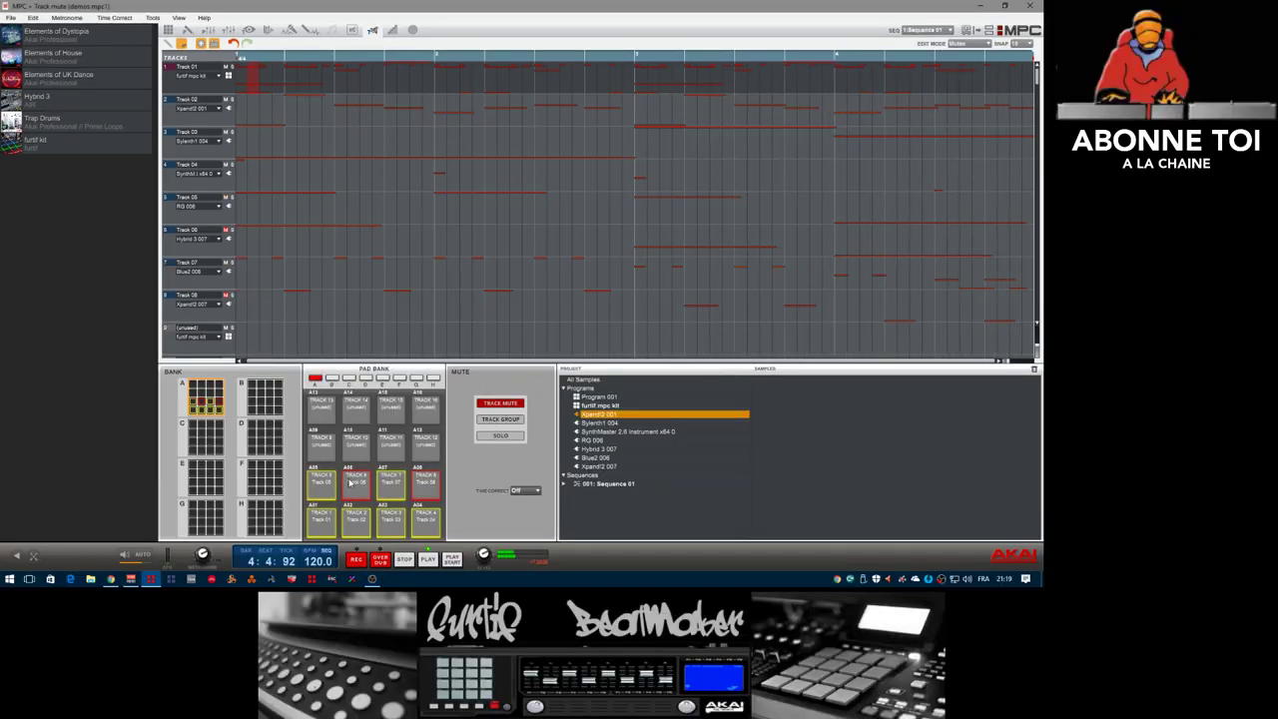
{"action": "left_click", "coordinate": [403, 480]}
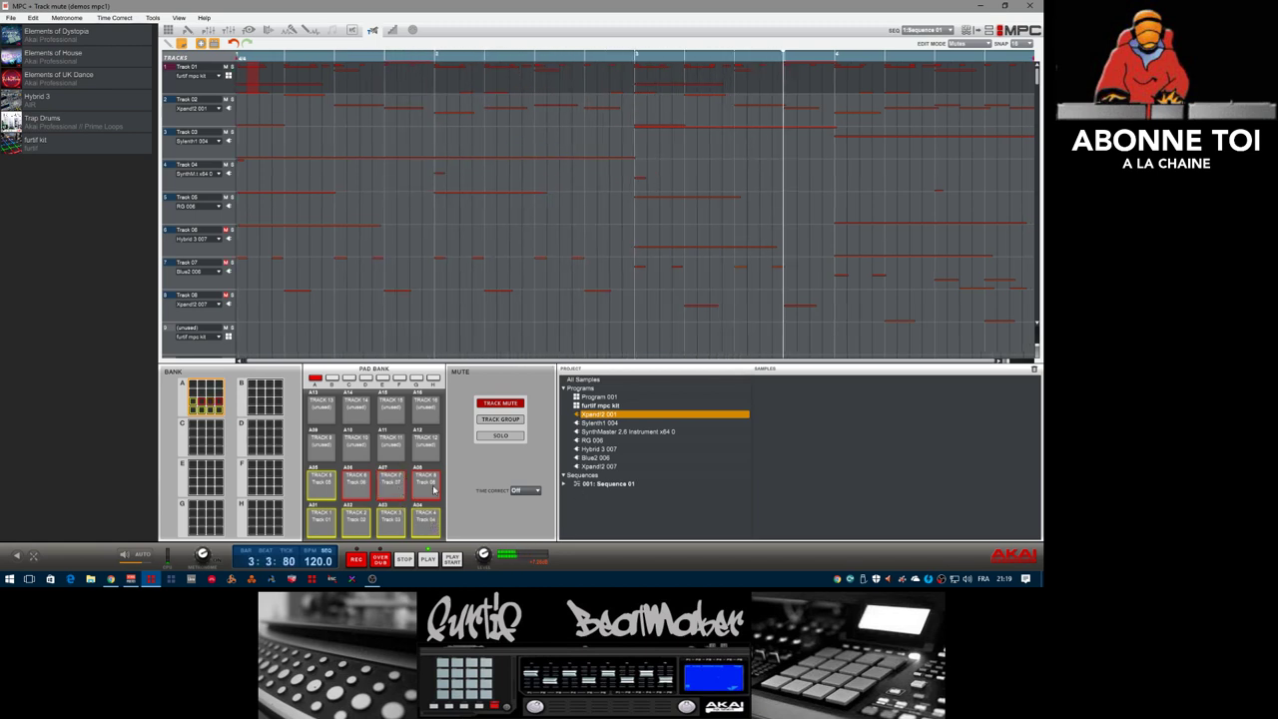
{"action": "left_click", "coordinate": [355, 483]}
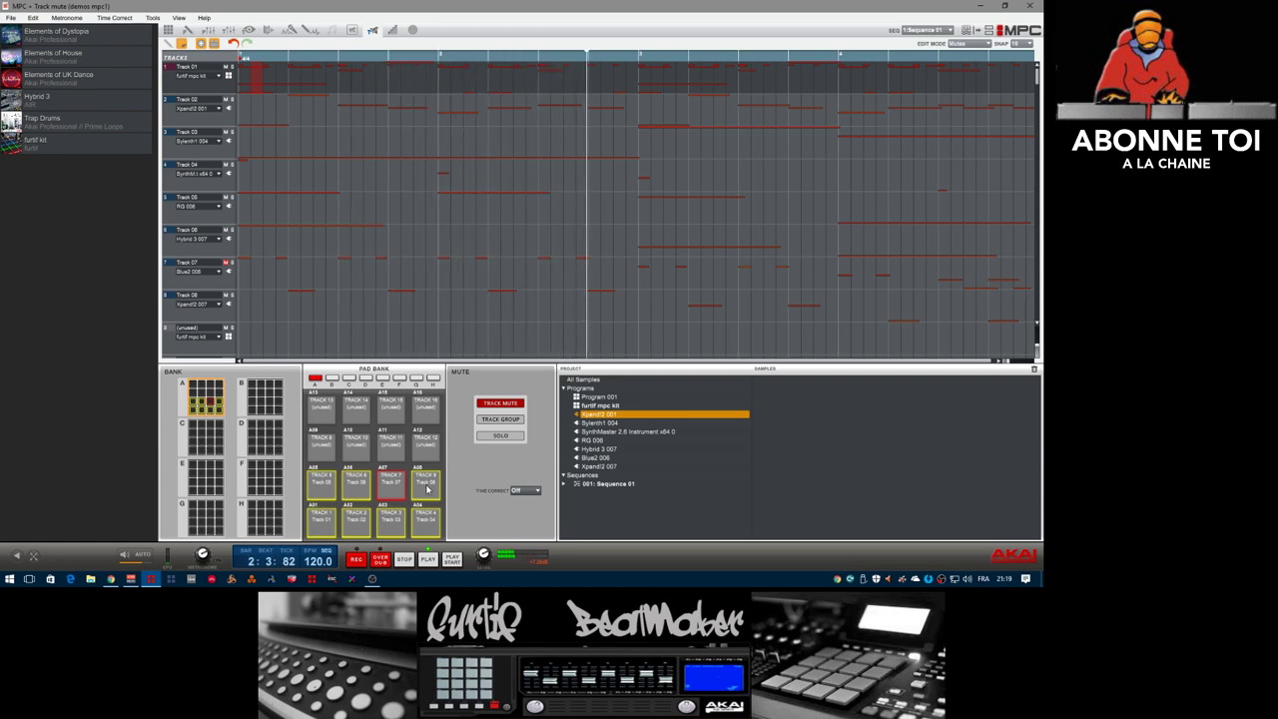
Step: Mute Tracks 01, 04, 05, 06 and 08 so that only Tracks 02 and 03 play
{"action": "left_click", "coordinate": [428, 488]}
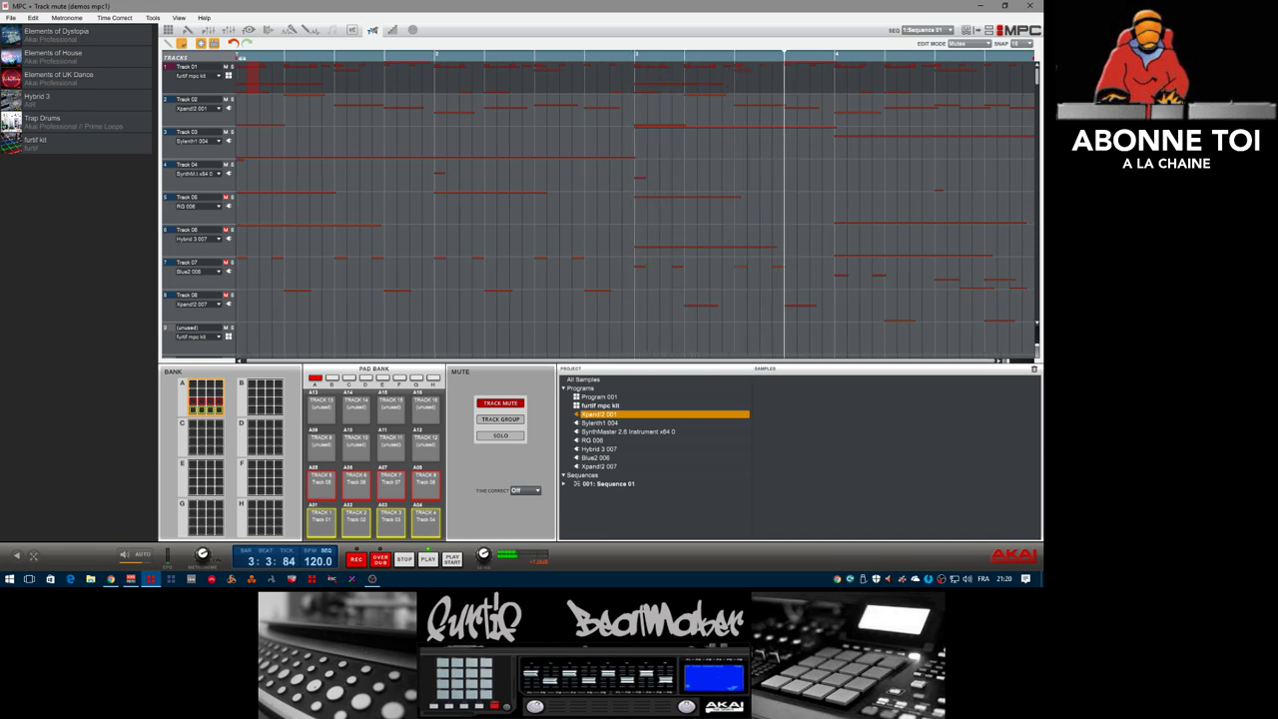
{"action": "left_click", "coordinate": [425, 519]}
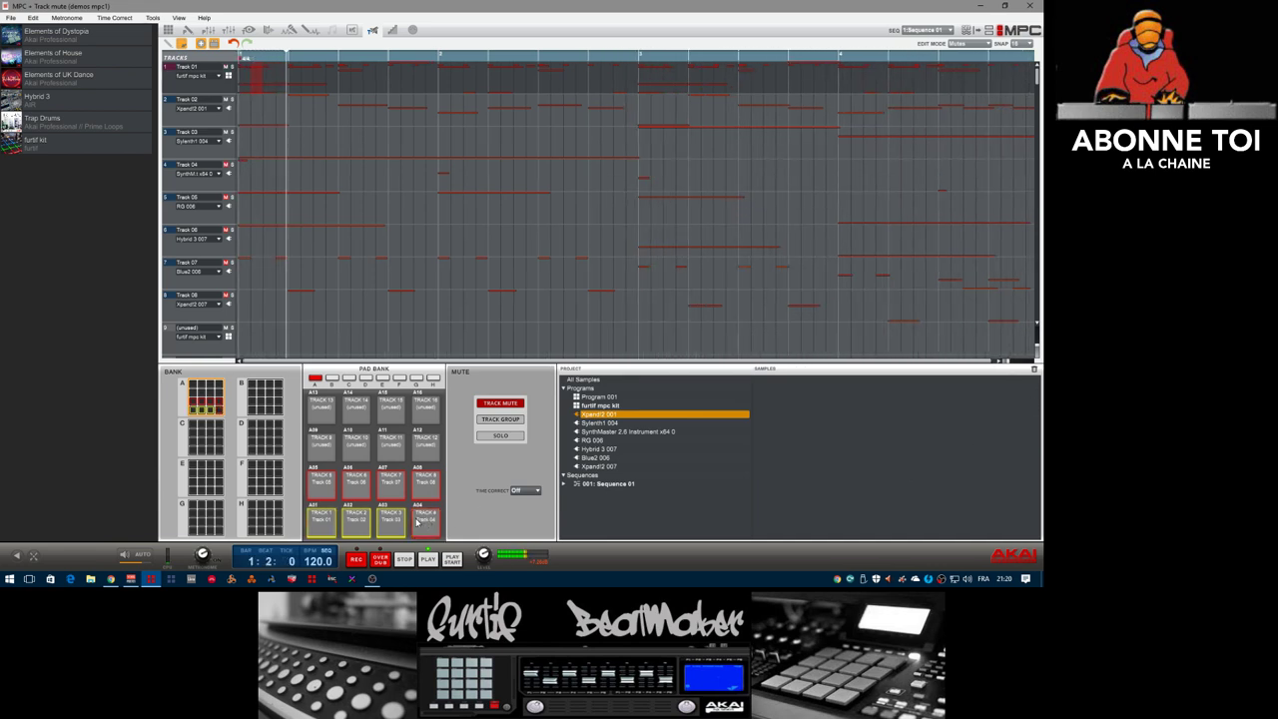
{"action": "left_click", "coordinate": [317, 519]}
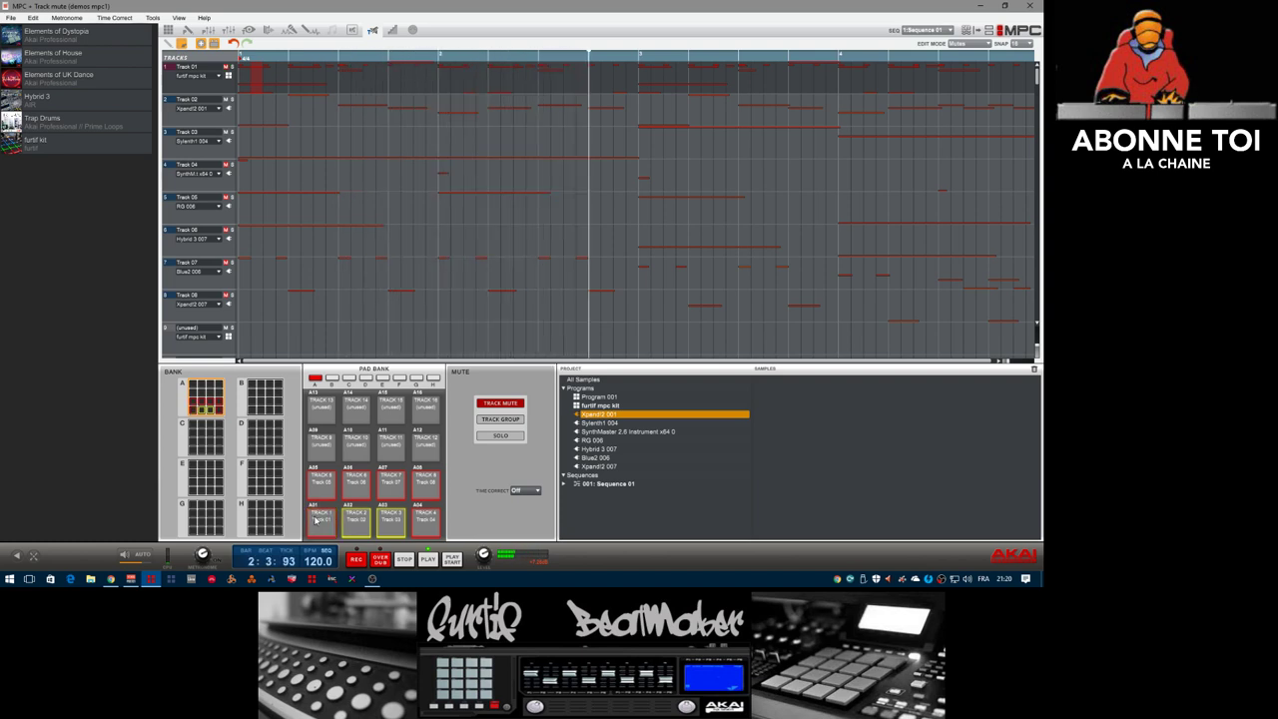